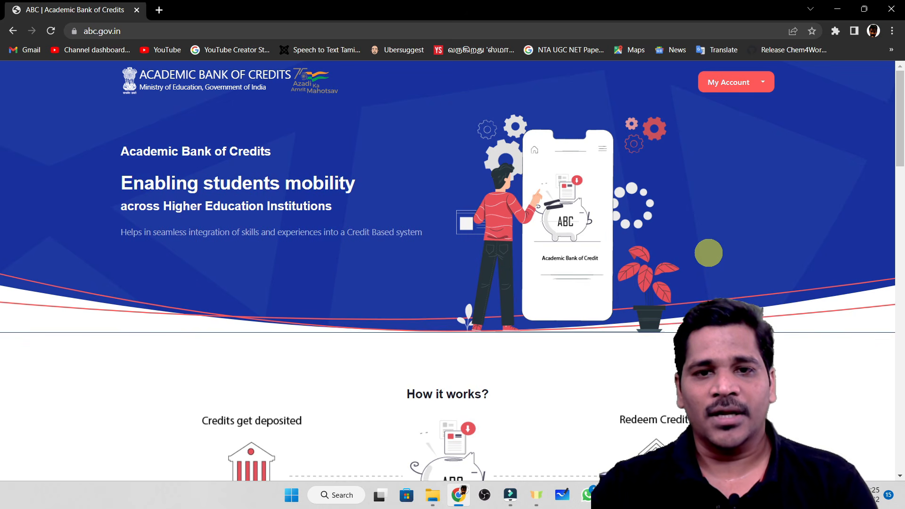
Scroll down through the abc.gov.in home page sections and back up to the top.
{"action": "scroll", "coordinate": [415, 309], "scroll_direction": "down", "scroll_amount": 10}
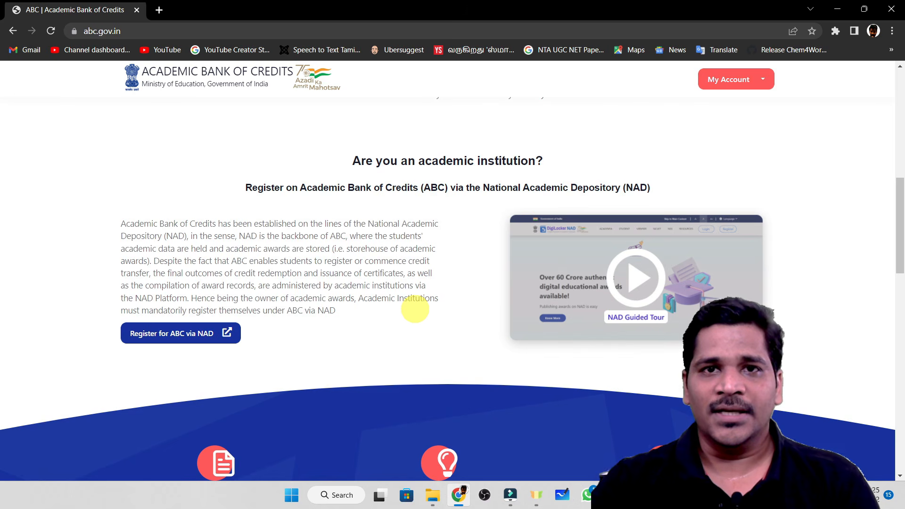
{"action": "scroll", "coordinate": [415, 309], "scroll_direction": "up", "scroll_amount": 1}
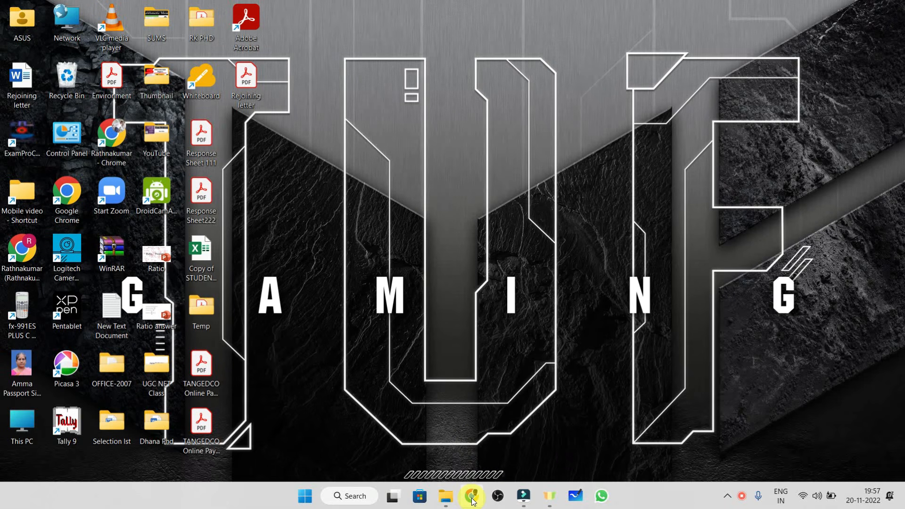
Launch Chrome and load abc.gov.in from the address bar.
{"action": "left_click", "coordinate": [472, 497]}
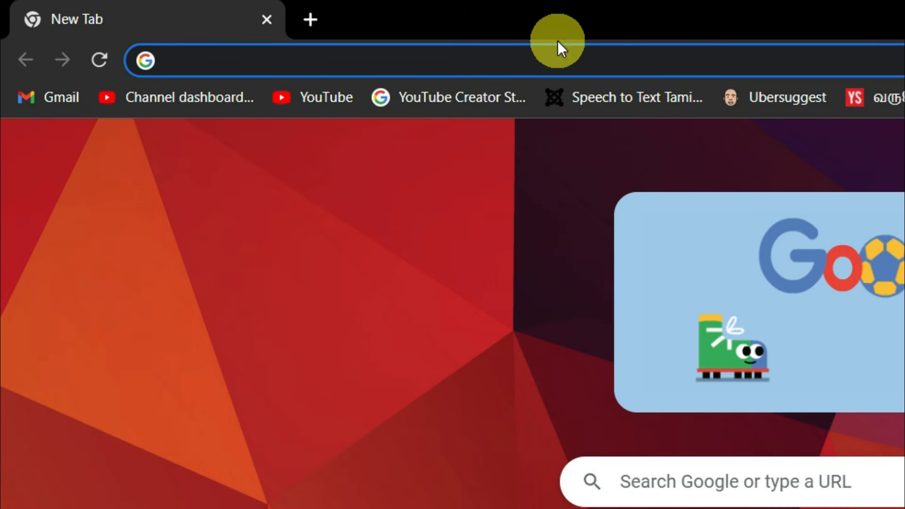
{"action": "type", "text": "abc.g"}
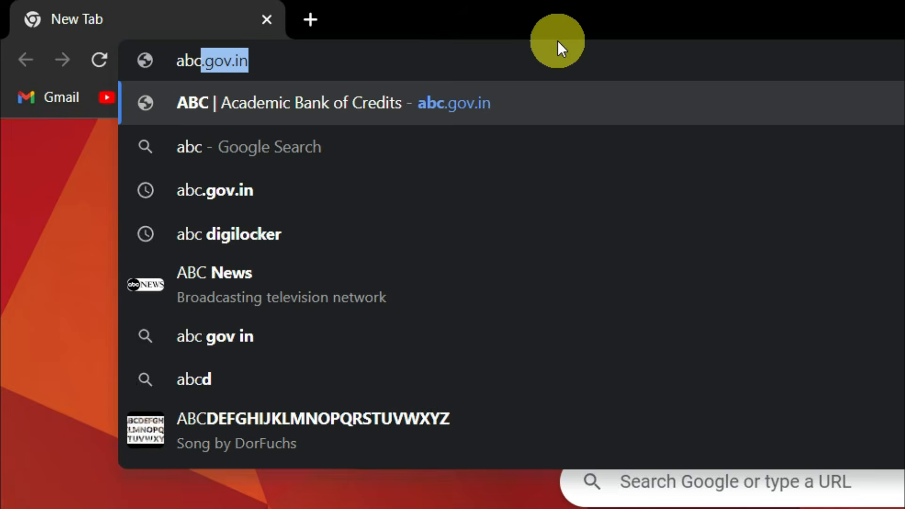
{"action": "type", "text": "ov.in"}
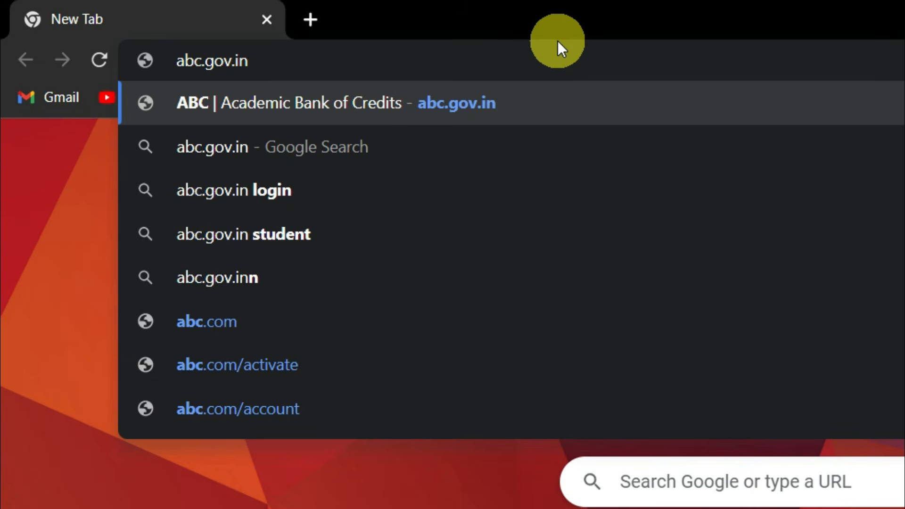
{"action": "key", "text": "Return"}
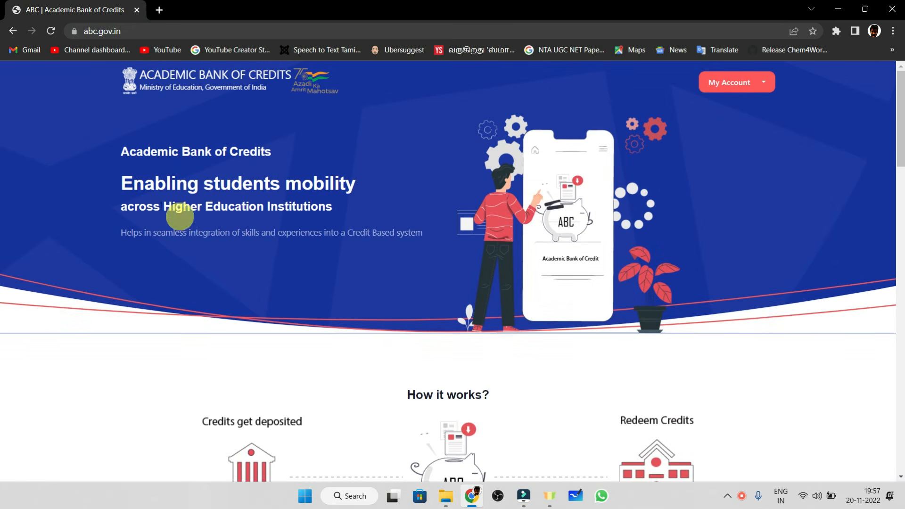
In a second tab, search Google for abc.gov.in and open the Academic Bank of Credits result.
{"action": "left_click", "coordinate": [159, 10]}
{"action": "left_click", "coordinate": [341, 246]}
{"action": "type", "text": "abc.gov.in"}
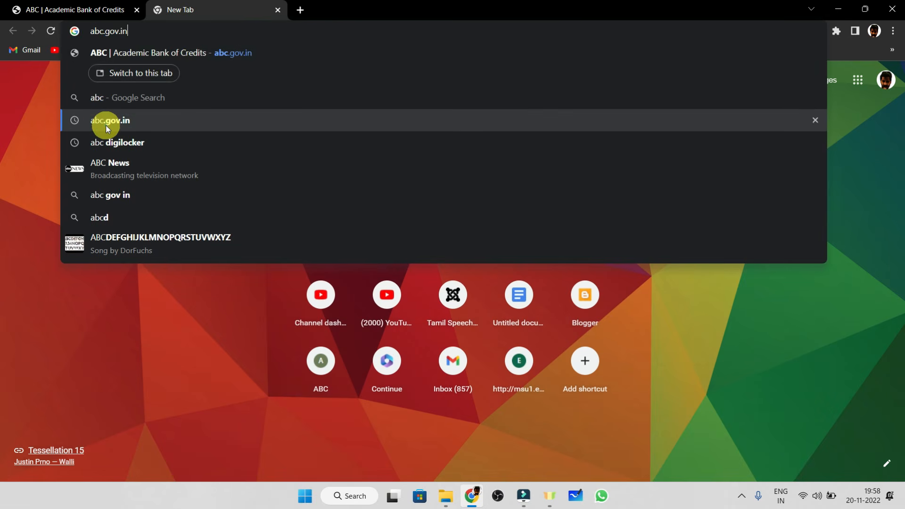
{"action": "left_click", "coordinate": [106, 121]}
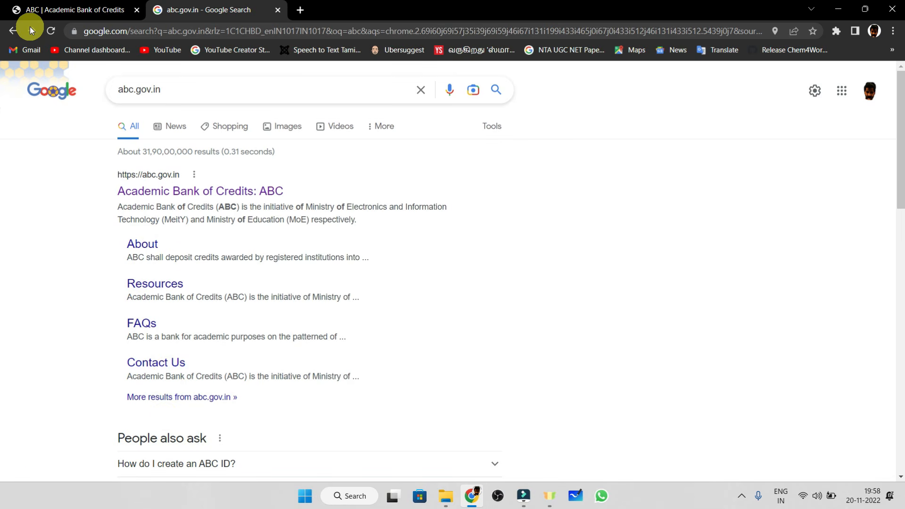
{"action": "left_click", "coordinate": [62, 12]}
{"action": "left_click", "coordinate": [241, 6]}
{"action": "left_click", "coordinate": [128, 192]}
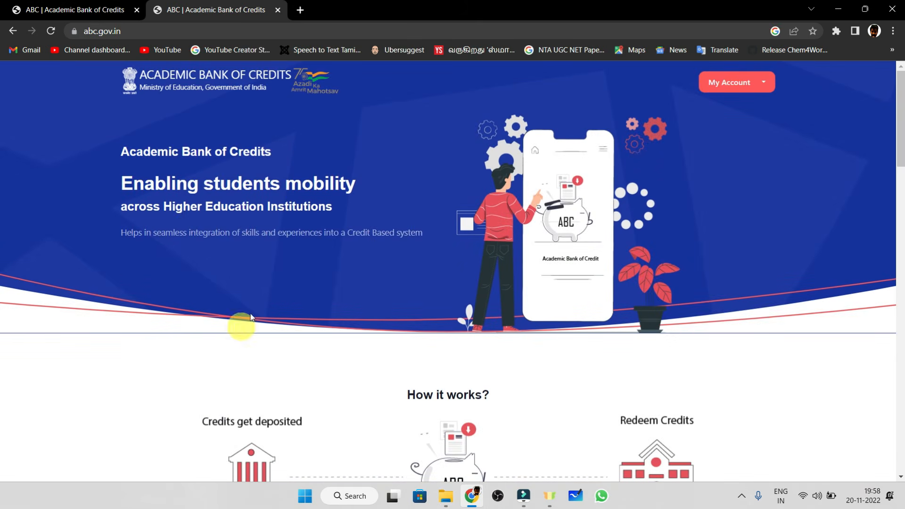
Choose My Account > Student to start the student login.
{"action": "scroll", "coordinate": [307, 303], "scroll_direction": "down", "scroll_amount": 5}
{"action": "scroll", "coordinate": [306, 303], "scroll_direction": "down", "scroll_amount": 5}
{"action": "scroll", "coordinate": [299, 303], "scroll_direction": "up", "scroll_amount": 6}
{"action": "scroll", "coordinate": [238, 174], "scroll_direction": "up", "scroll_amount": 4}
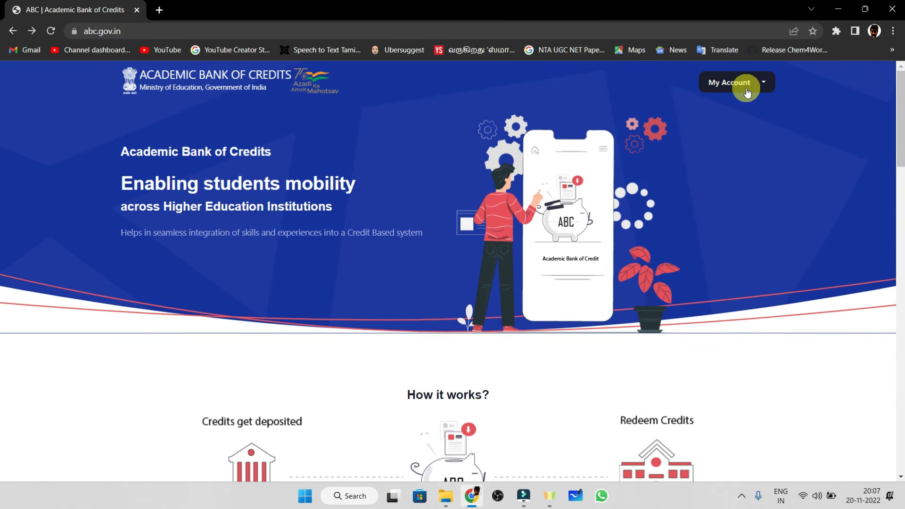
{"action": "left_click", "coordinate": [766, 84]}
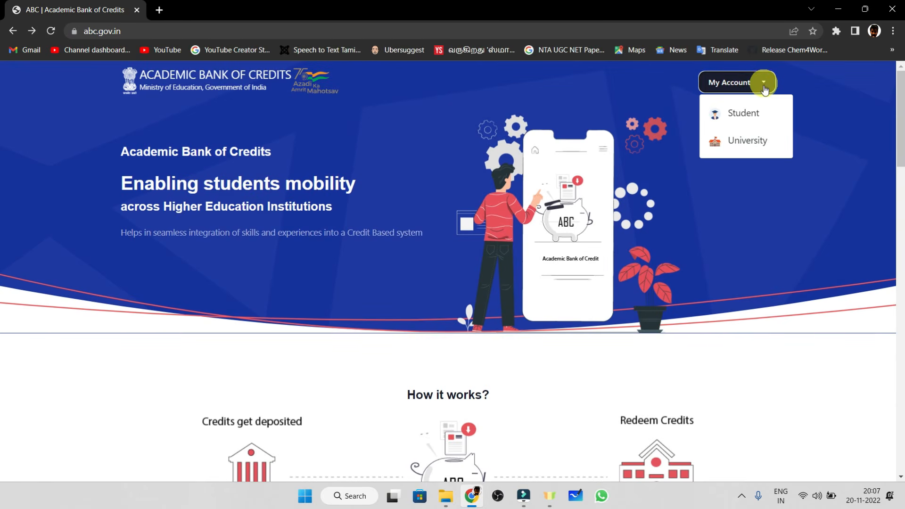
{"action": "left_click", "coordinate": [757, 116]}
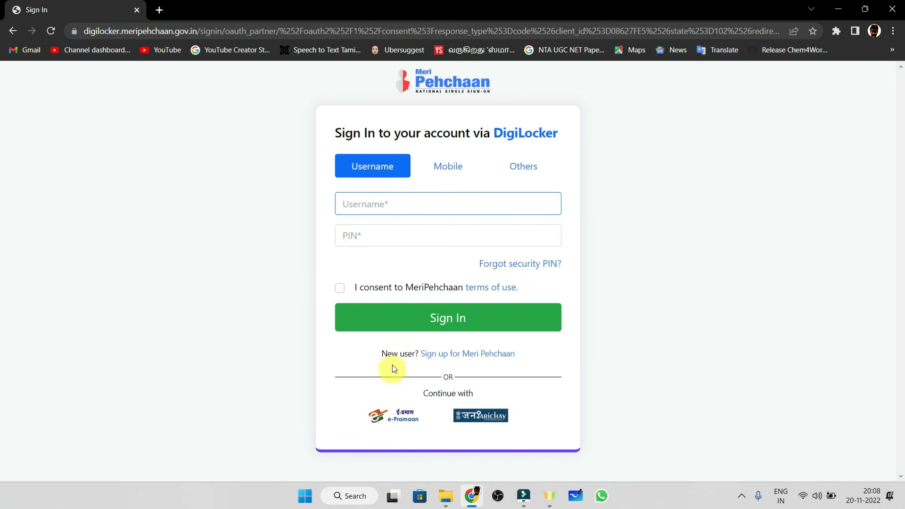
Choose 'Sign up for Meri Pehchaan' on the DigiLocker sign-in page.
{"action": "left_click", "coordinate": [481, 359]}
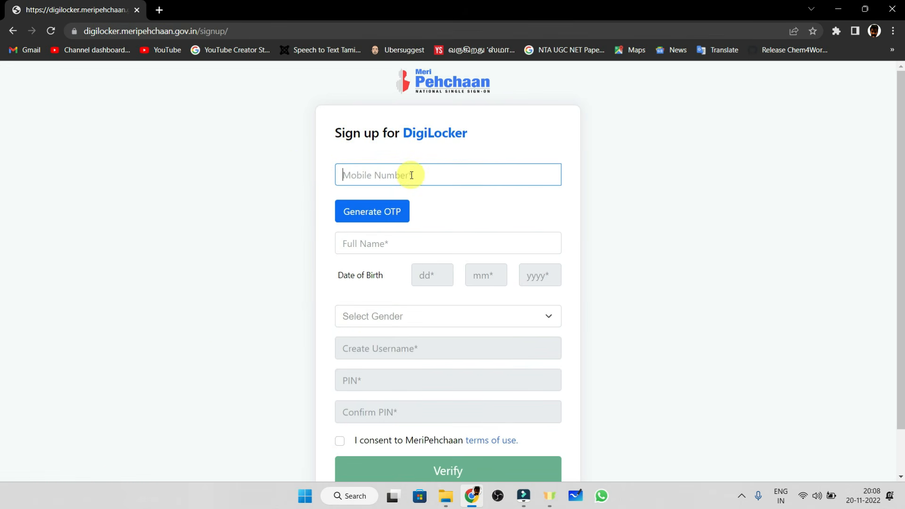
{"action": "scroll", "coordinate": [467, 228], "scroll_direction": "down", "scroll_amount": 1}
{"action": "scroll", "coordinate": [469, 241], "scroll_direction": "up", "scroll_amount": 1}
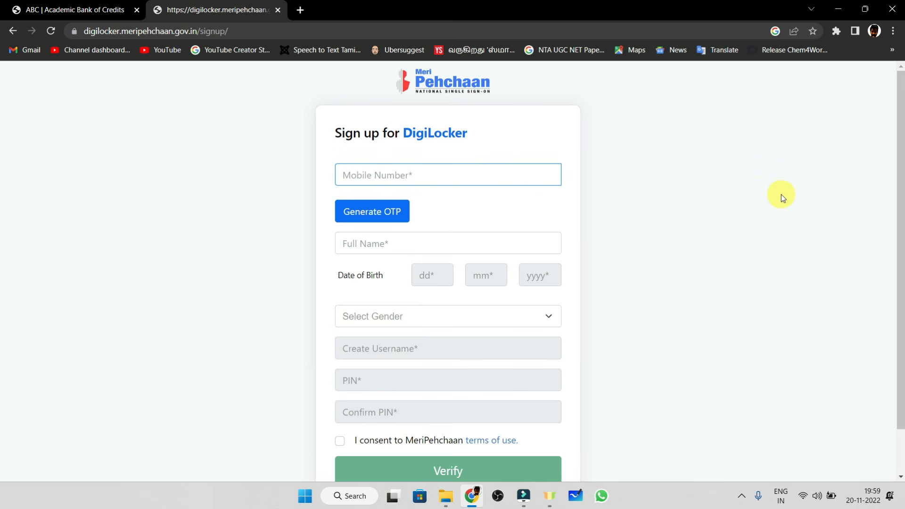
Enter the mobile number, generate an OTP, and verify it with the SMS code.
{"action": "type", "text": "9443"}
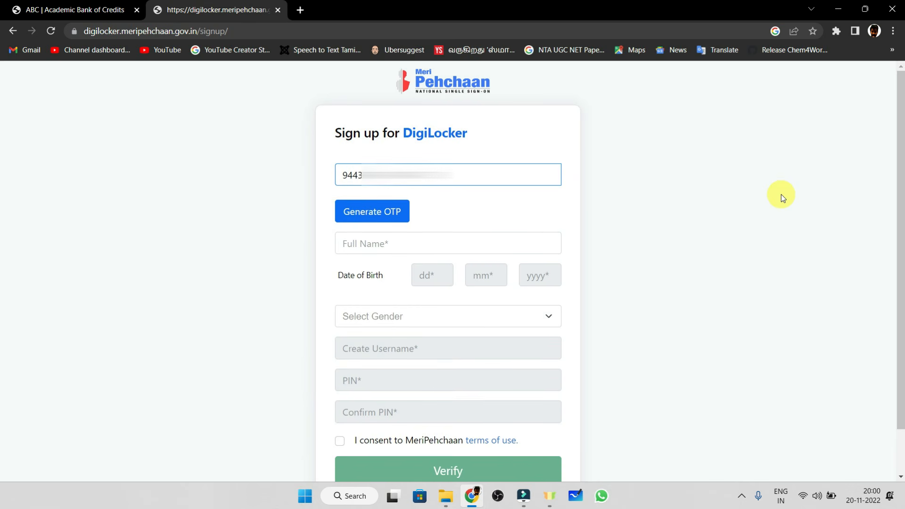
{"action": "left_click", "coordinate": [375, 210]}
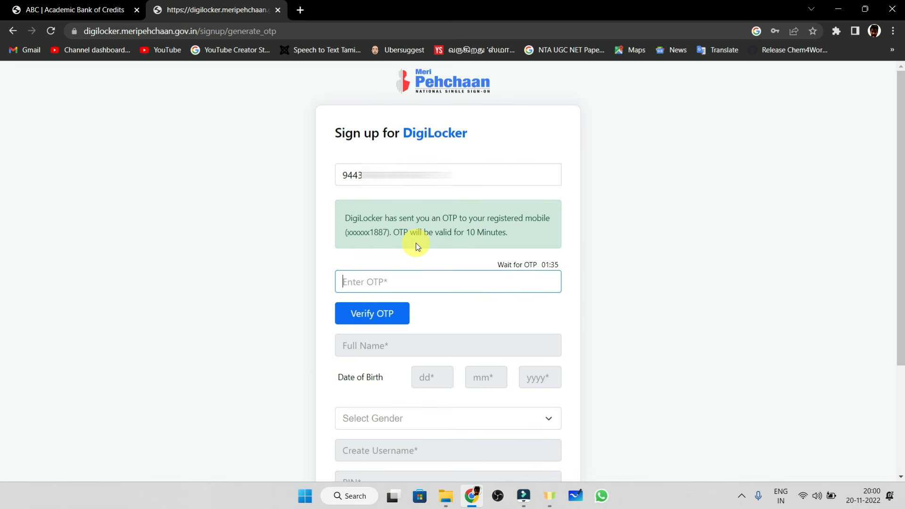
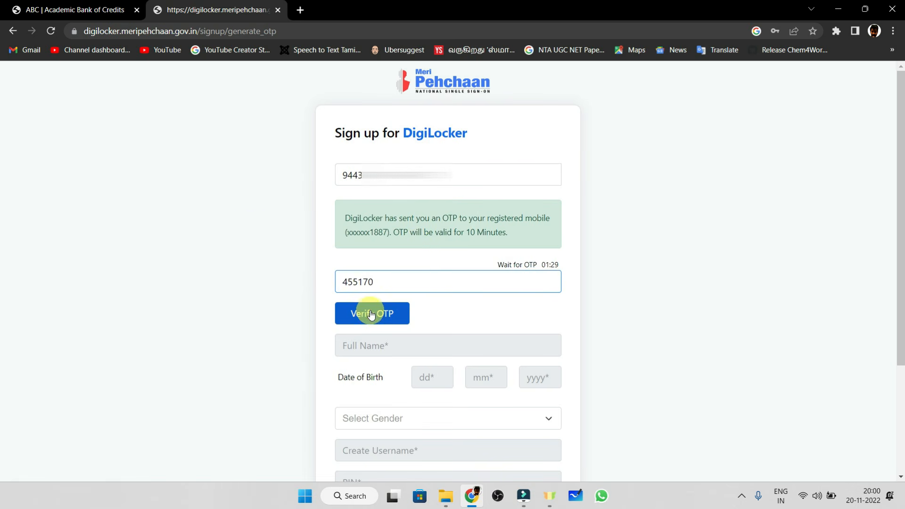
{"action": "left_click", "coordinate": [372, 315]}
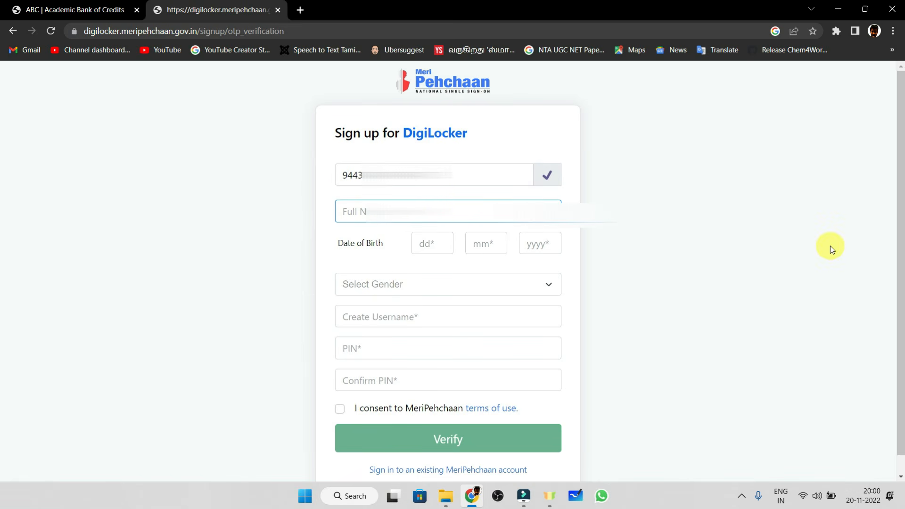
{"action": "type", "text": "A Sula"}
{"action": "left_click", "coordinate": [433, 245]}
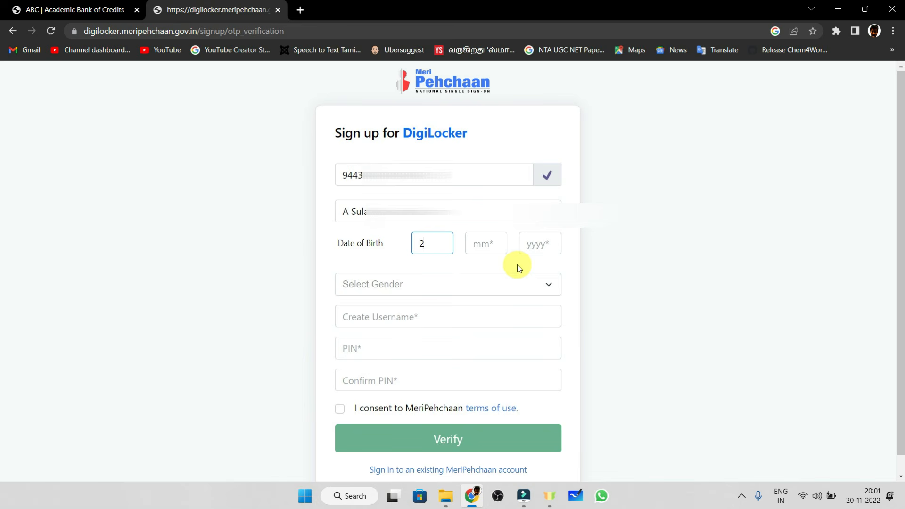
{"action": "left_click", "coordinate": [485, 245]}
{"action": "left_click", "coordinate": [528, 246]}
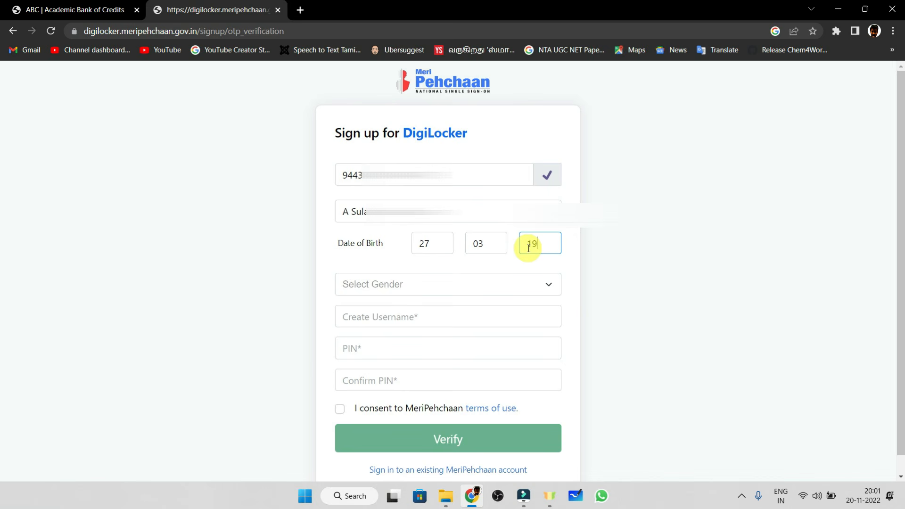
Set gender to Female and enter the new username.
{"action": "left_click", "coordinate": [547, 282]}
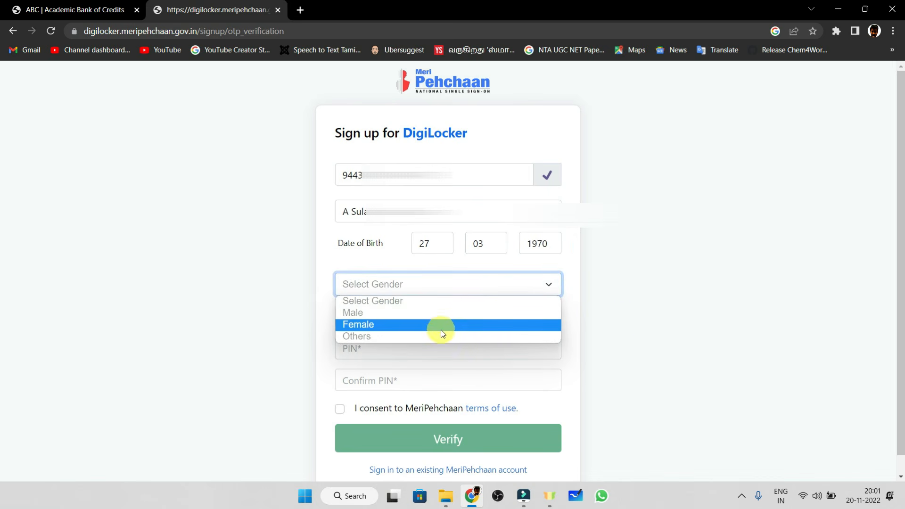
{"action": "left_click", "coordinate": [361, 325]}
{"action": "left_click", "coordinate": [363, 317]}
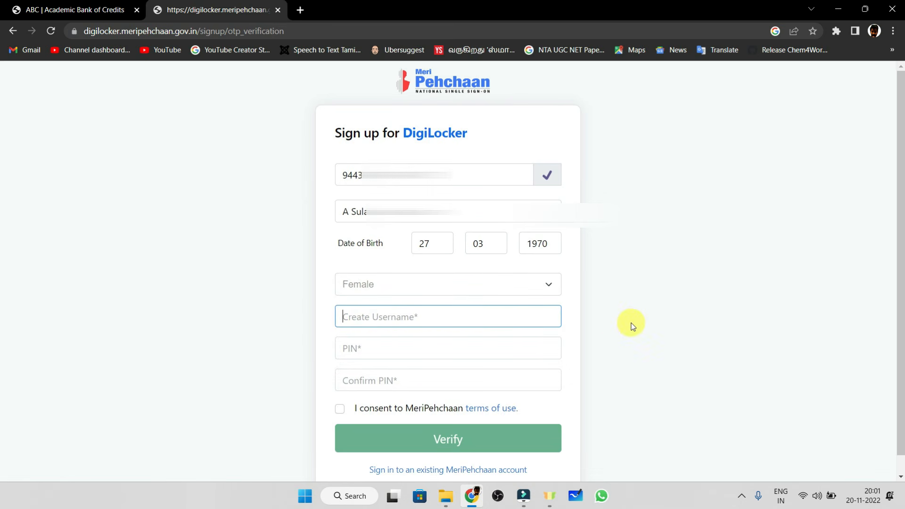
{"action": "type", "text": "sulai*"}
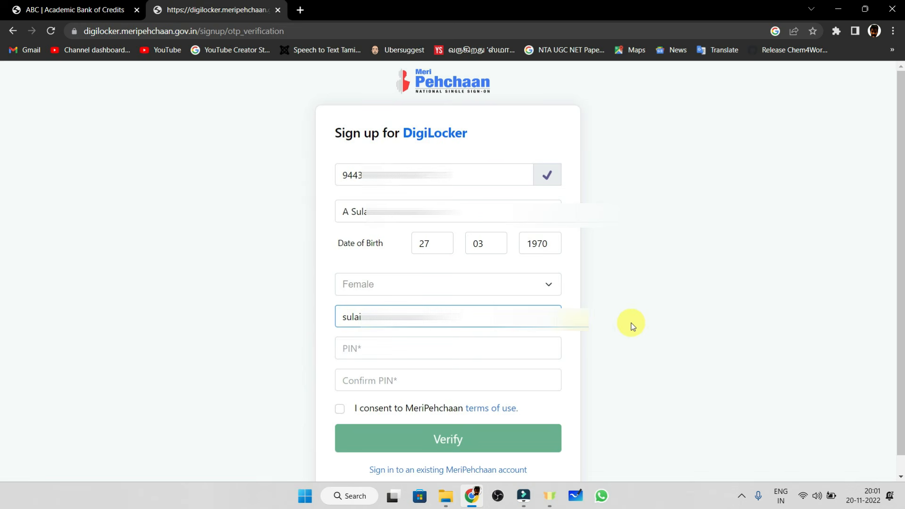
Enter and confirm the 6-digit PIN, accept the terms, and submit the sign-up.
{"action": "left_click", "coordinate": [387, 352]}
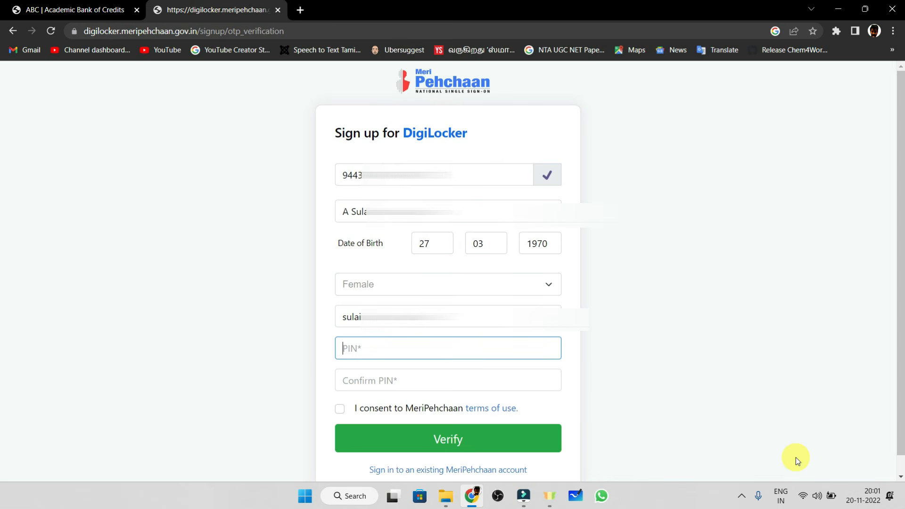
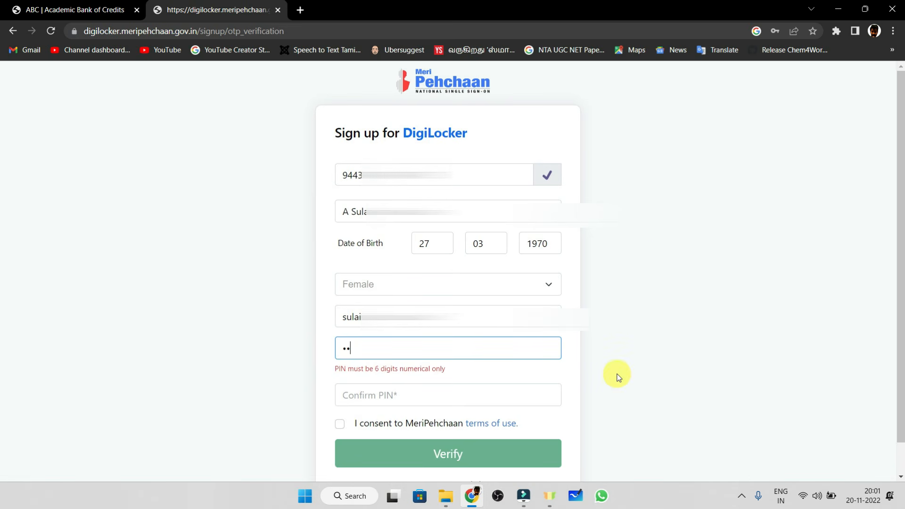
{"action": "left_click", "coordinate": [417, 381]}
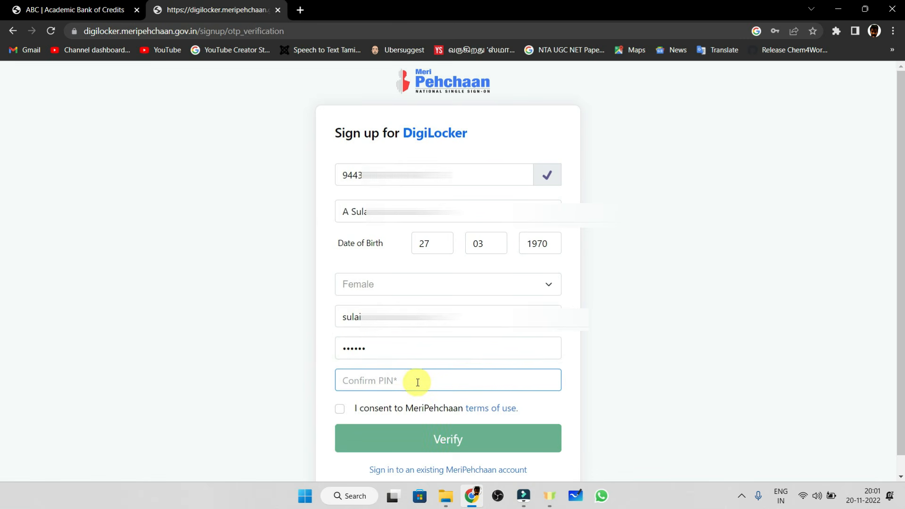
{"action": "left_click", "coordinate": [341, 409]}
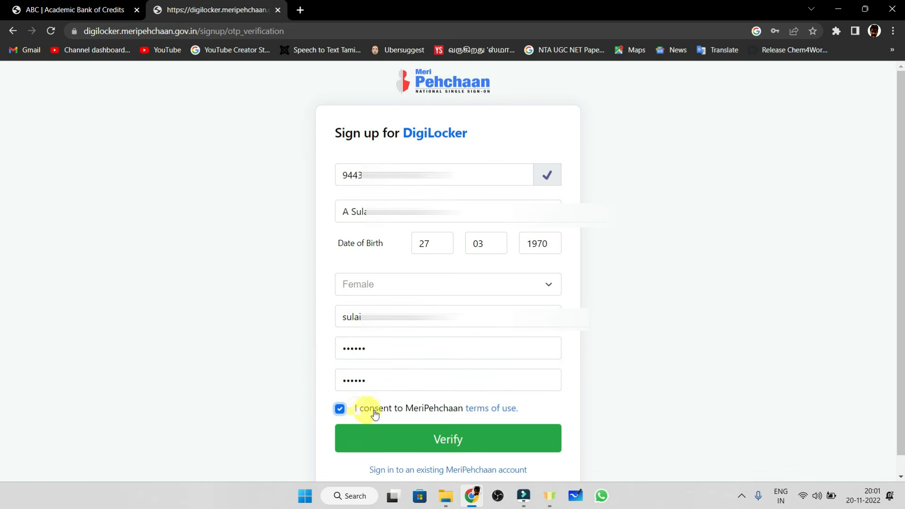
{"action": "left_click", "coordinate": [437, 444]}
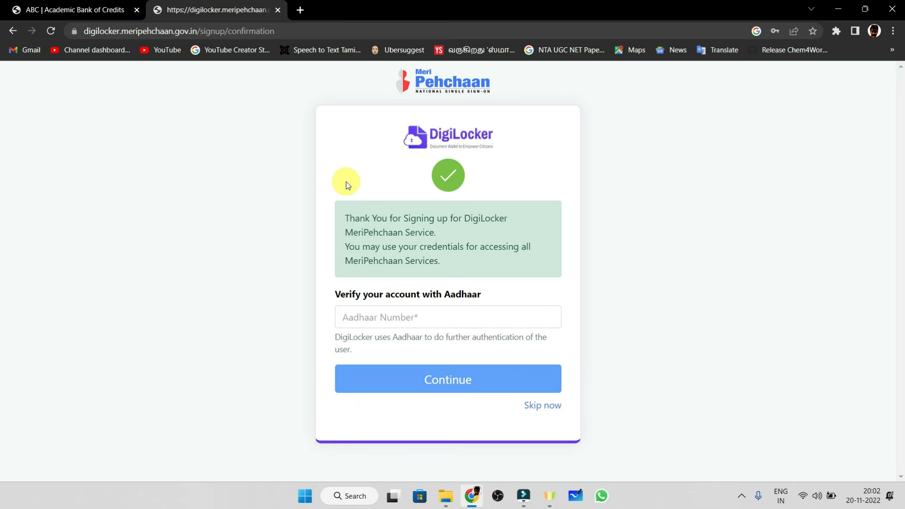
Enter the 12-digit Aadhaar number and continue to send it for verification.
{"action": "left_click", "coordinate": [431, 320]}
{"action": "type", "text": "3339"}
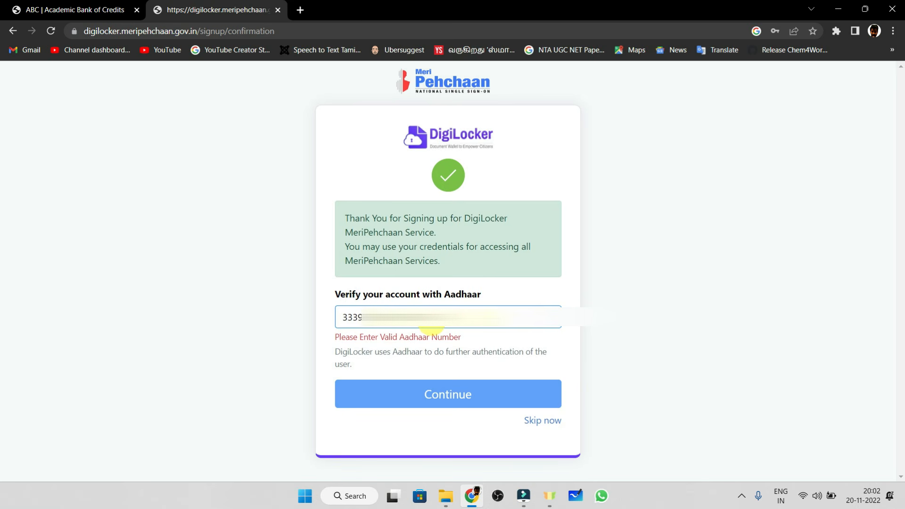
{"action": "type", "text": "*"}
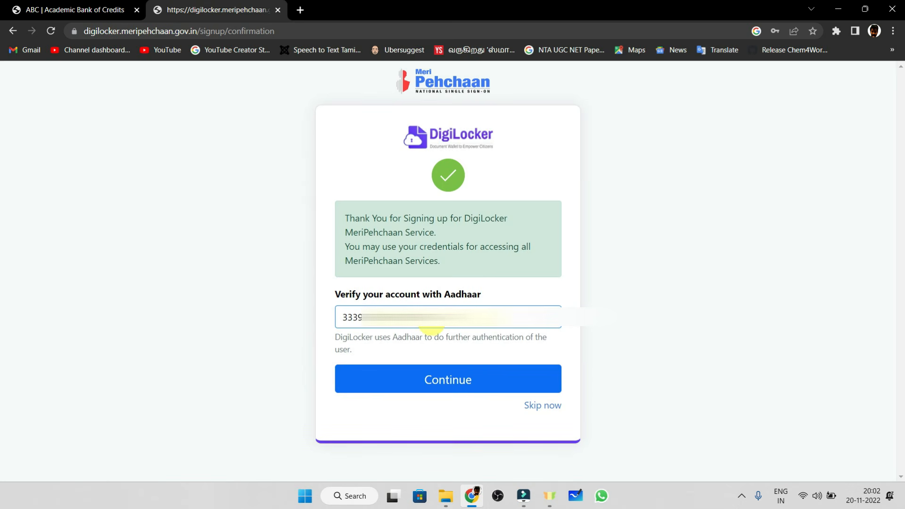
{"action": "left_click", "coordinate": [459, 396]}
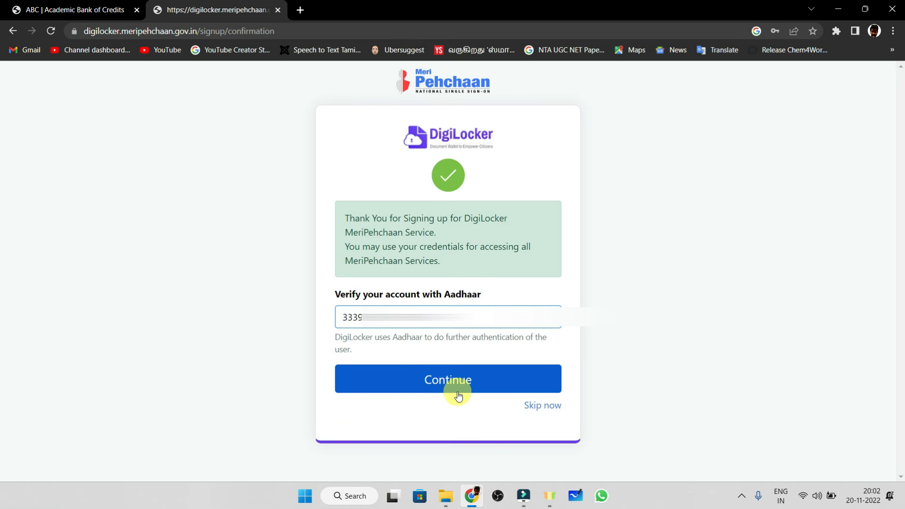
{"action": "left_click", "coordinate": [445, 389]}
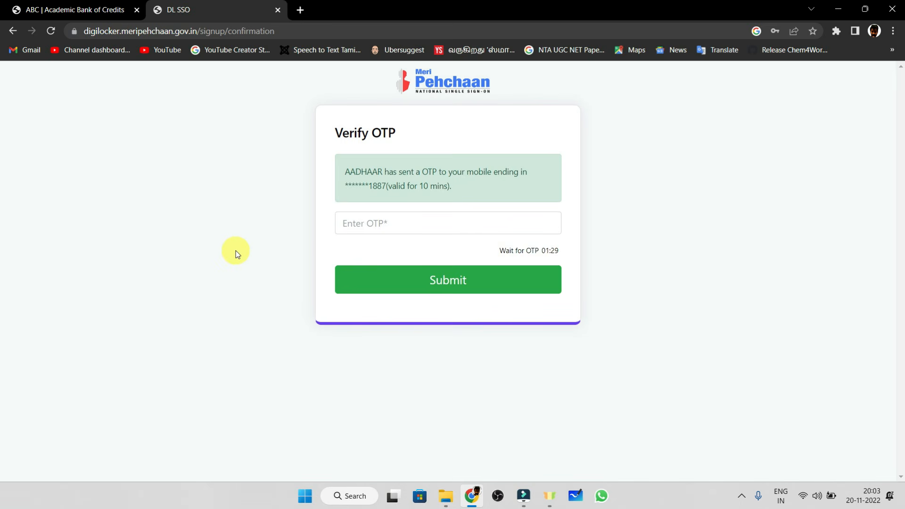
Enter the Aadhaar OTP received on the mobile and submit it.
{"action": "left_click", "coordinate": [466, 215]}
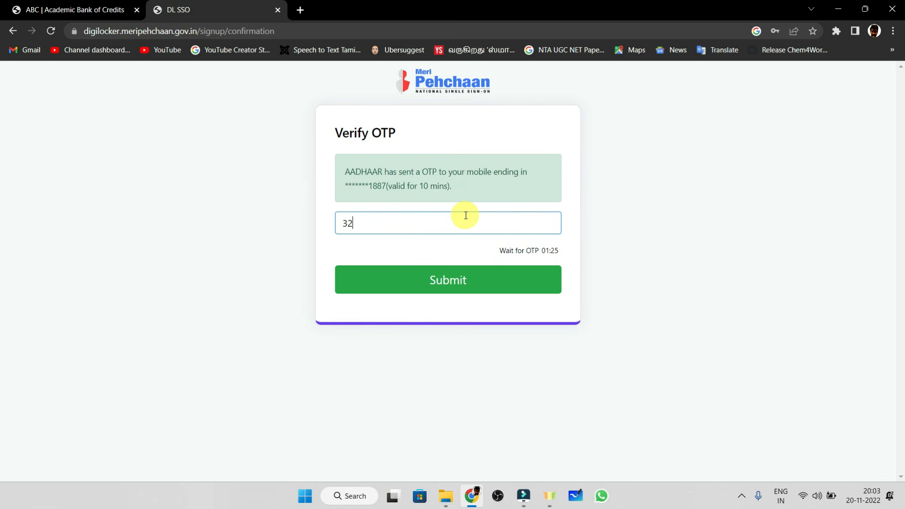
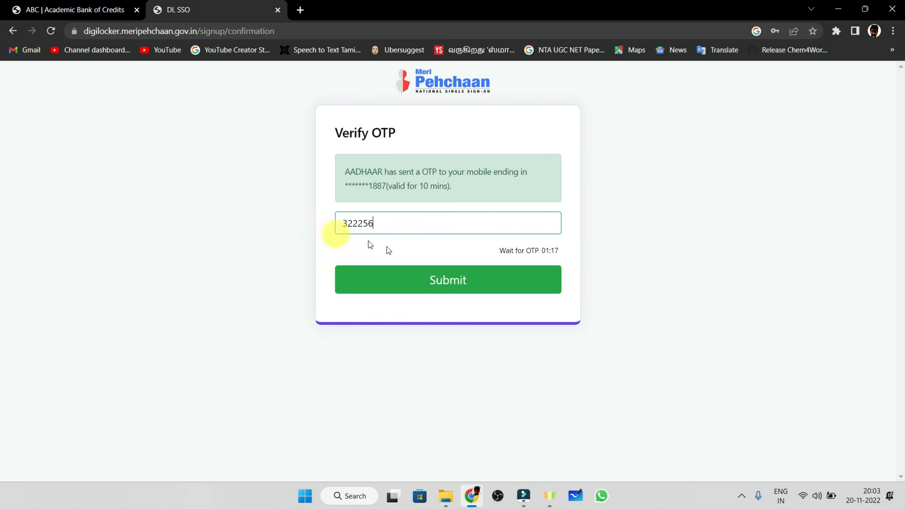
{"action": "left_click", "coordinate": [421, 280]}
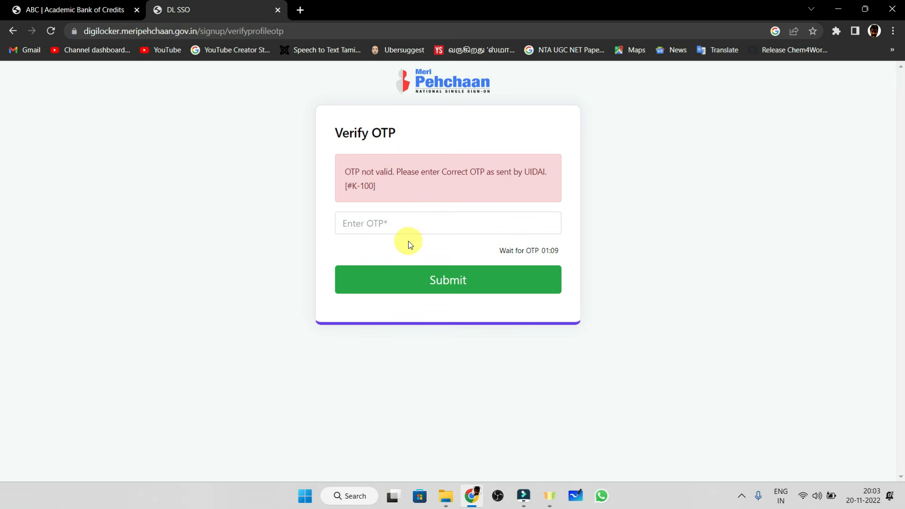
After the 'OTP not valid' error, retype the OTP and submit again.
{"action": "left_click", "coordinate": [365, 222]}
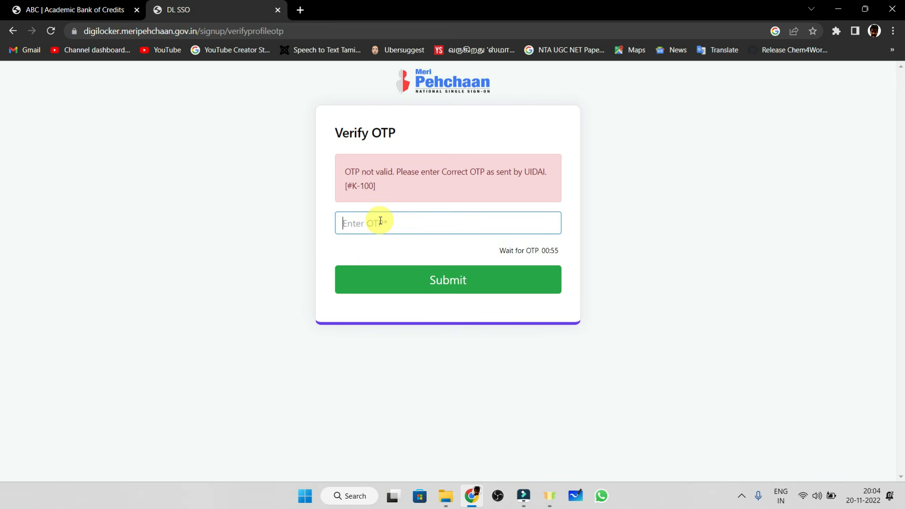
{"action": "left_click", "coordinate": [467, 287]}
Submit the re-entered OTP, then go to the new ABC student dashboard.
{"action": "left_click", "coordinate": [467, 286]}
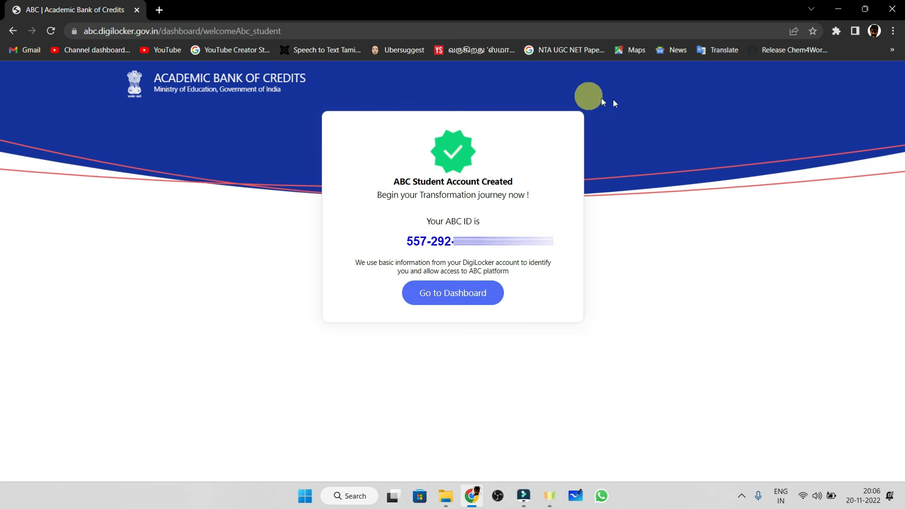
{"action": "left_click", "coordinate": [450, 295]}
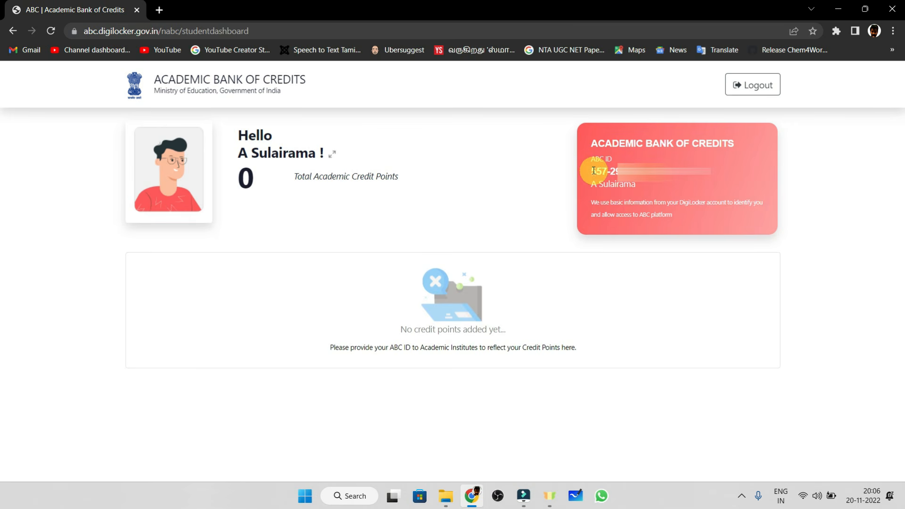
Select the ABC ID on the red dashboard card and reload the page with F5.
{"action": "left_click_drag", "start_coordinate": [595, 171], "coordinate": [656, 158]}
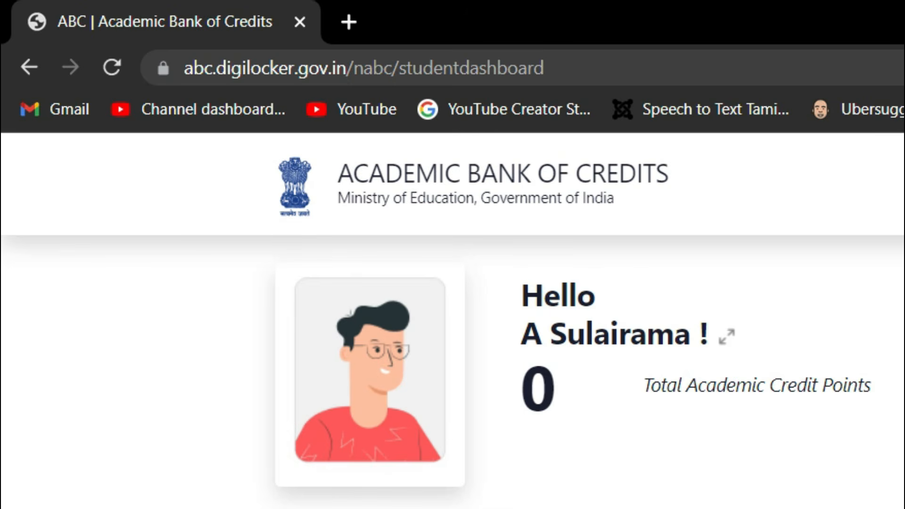
{"action": "key", "text": "F5"}
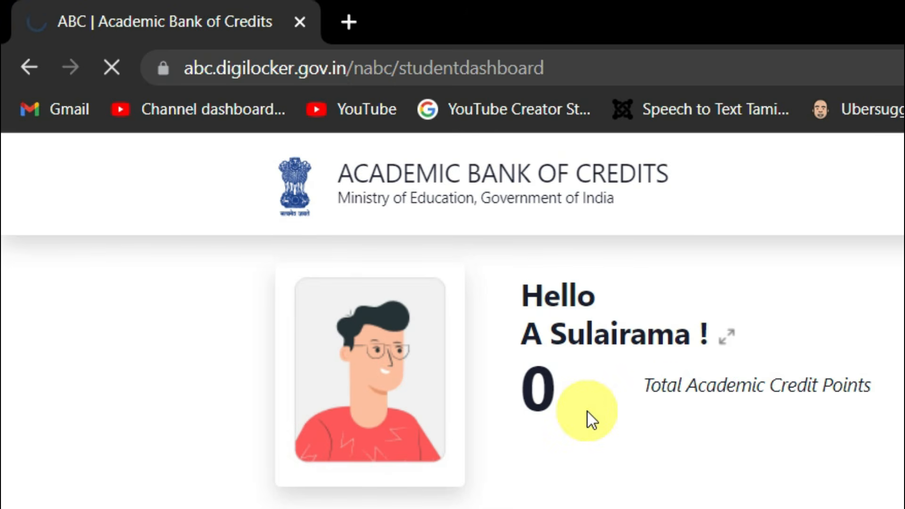